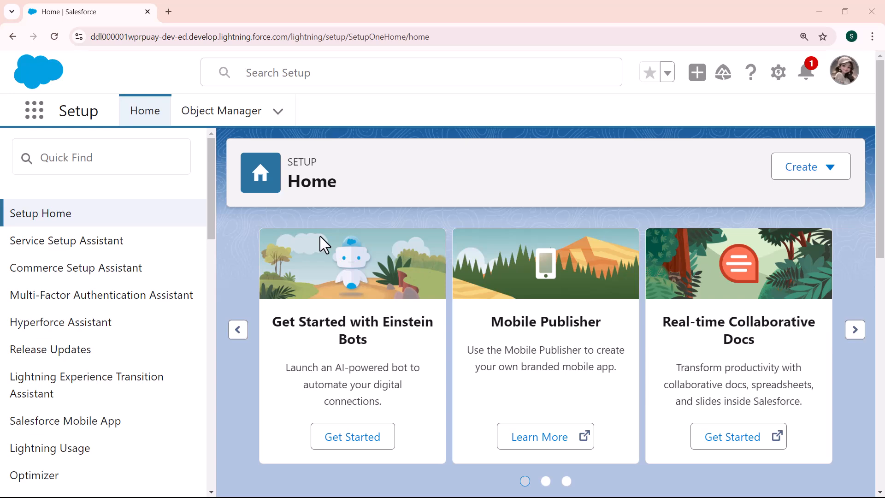
- Open Setup in a new tab and go to the Object Manager
click(779, 72)
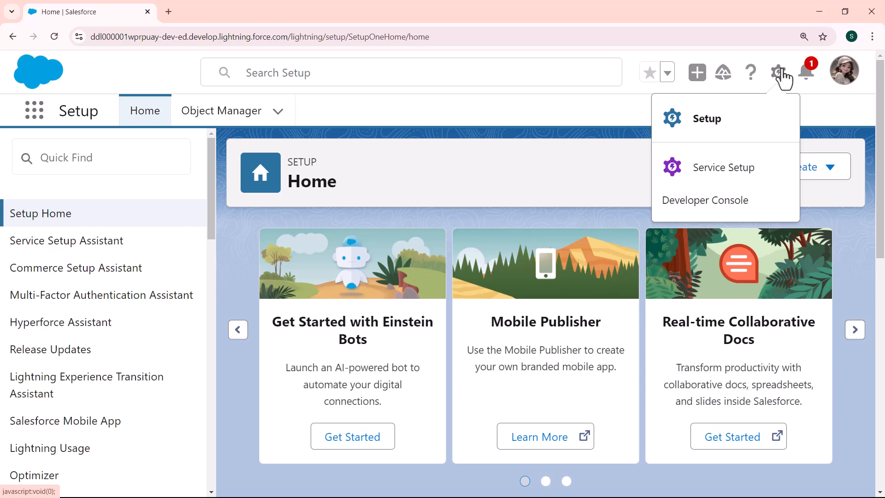
click(688, 127)
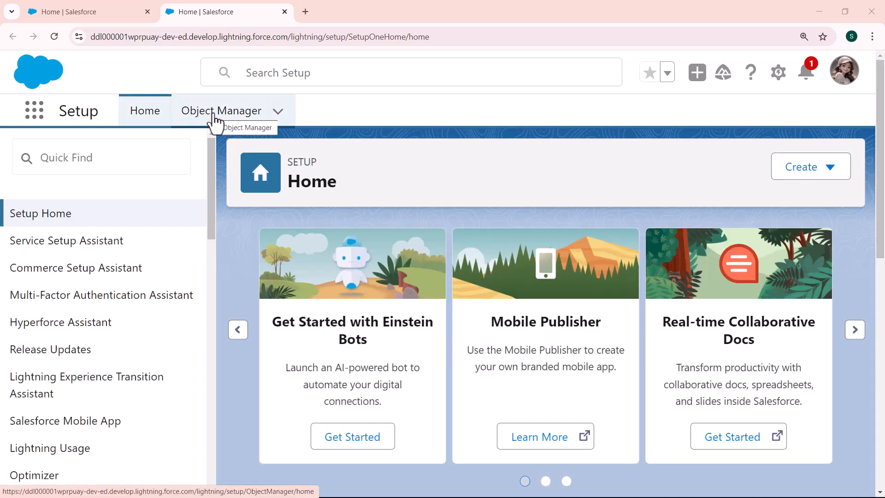
click(215, 121)
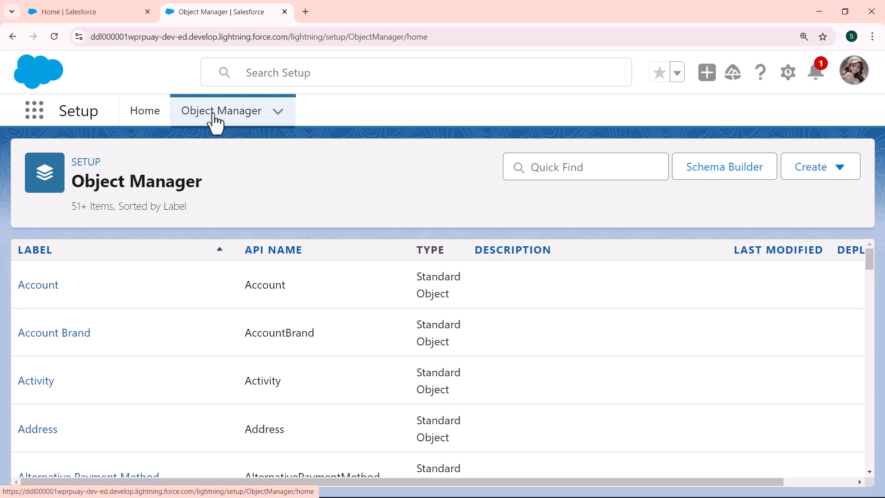
- Search the Object Manager for contact and open the Contact object
click(545, 167)
text(conta)
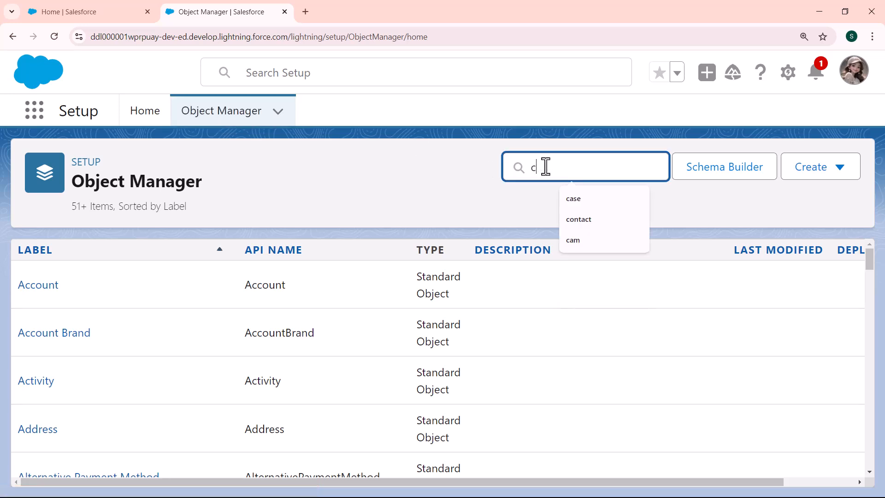
text(ct)
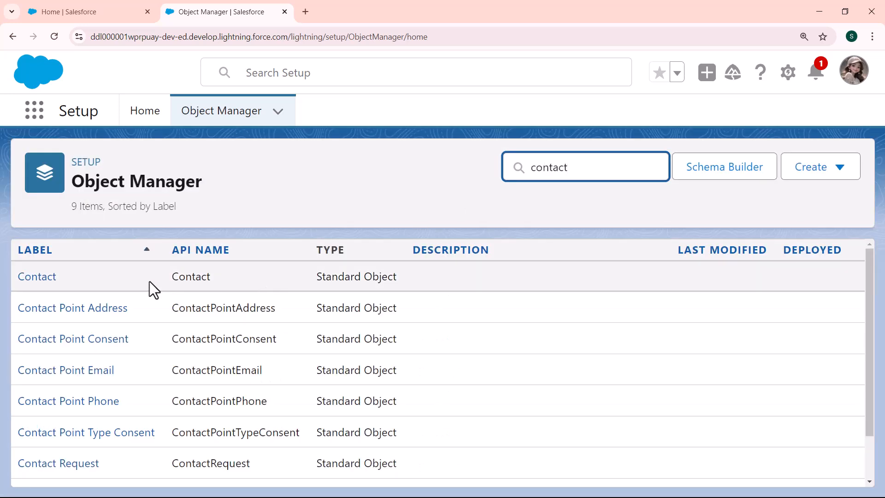
click(41, 277)
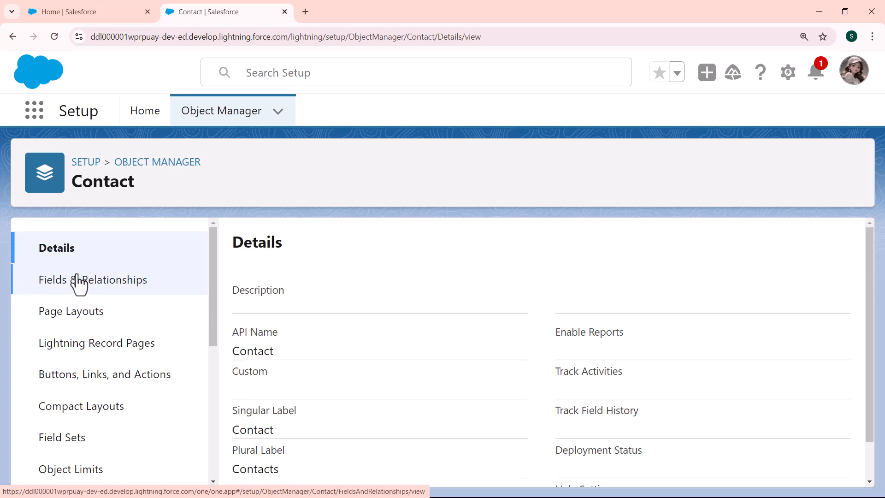
- Start a new custom field in Contact's Fields & Relationships with the Formula data type
click(105, 290)
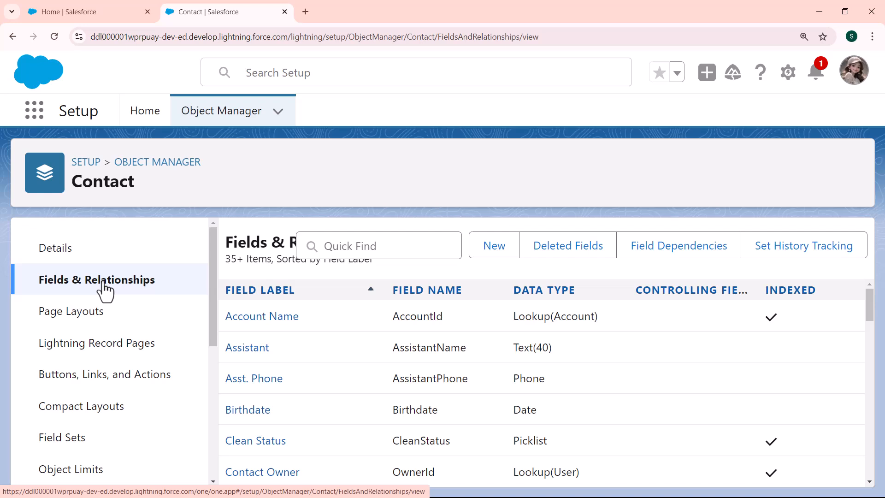
click(488, 252)
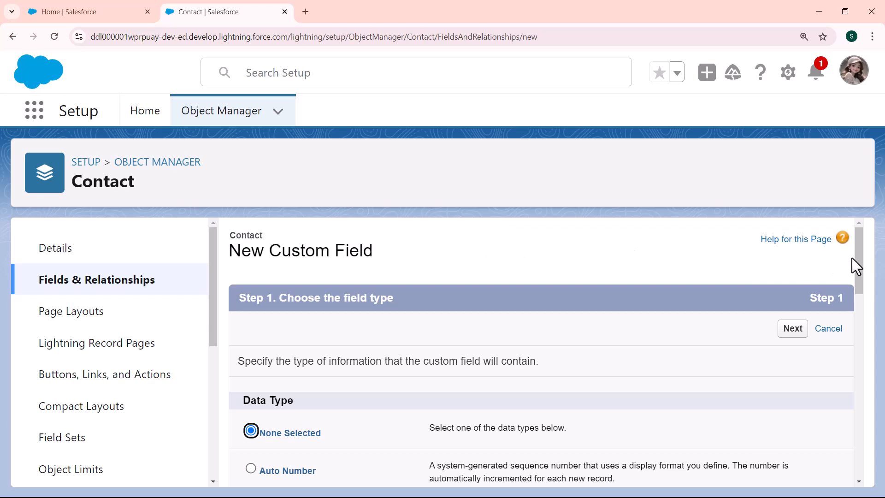
drag(858, 256, 859, 288)
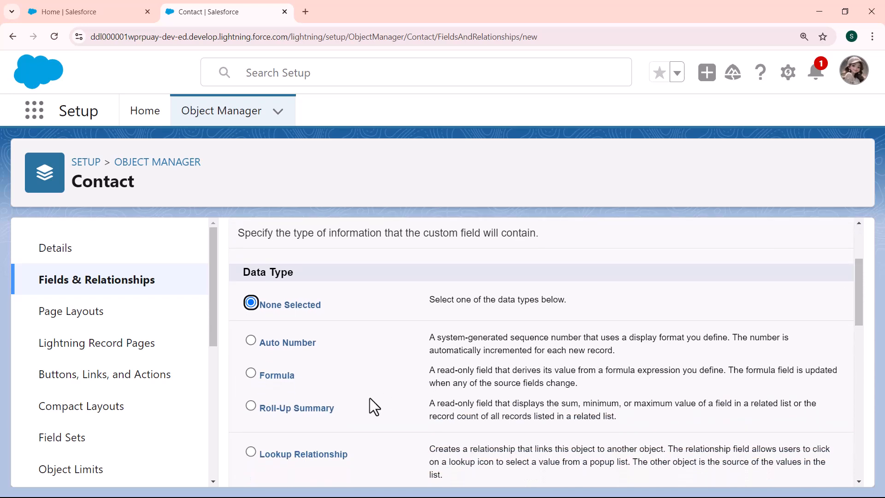
click(251, 374)
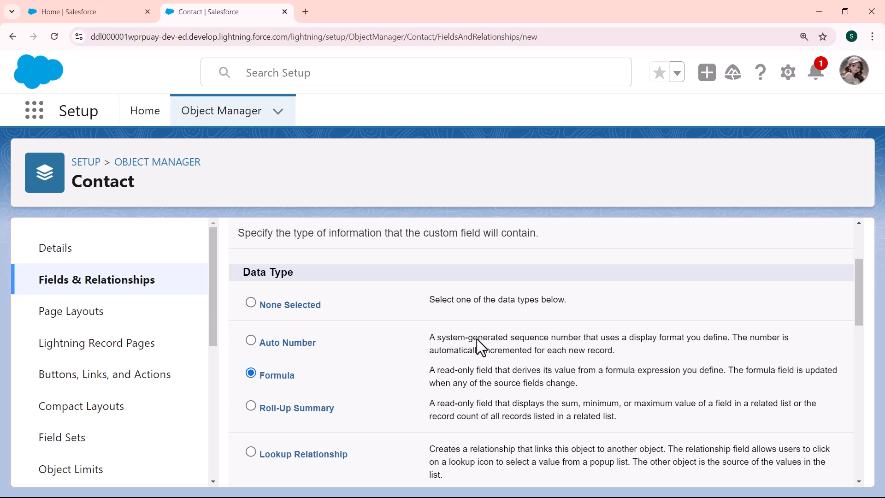
drag(856, 295, 856, 275)
click(785, 282)
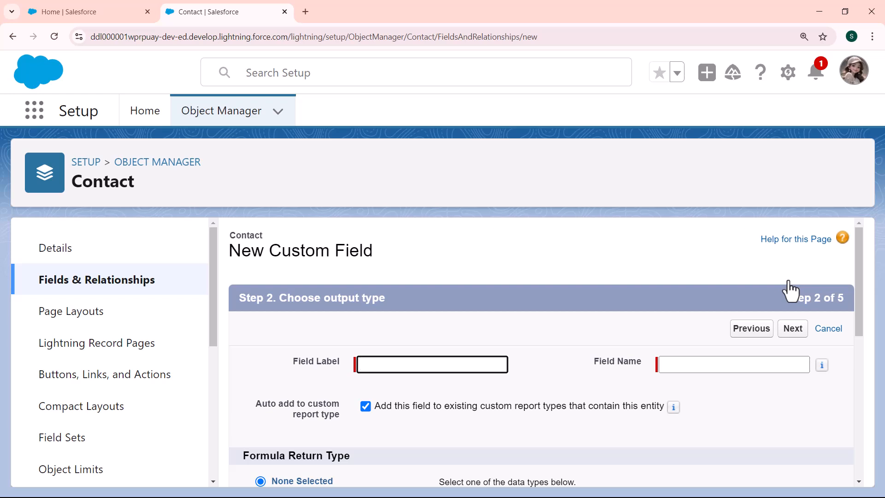
- Set the field label to Contact Date and Time and let the field name fill in
click(471, 363)
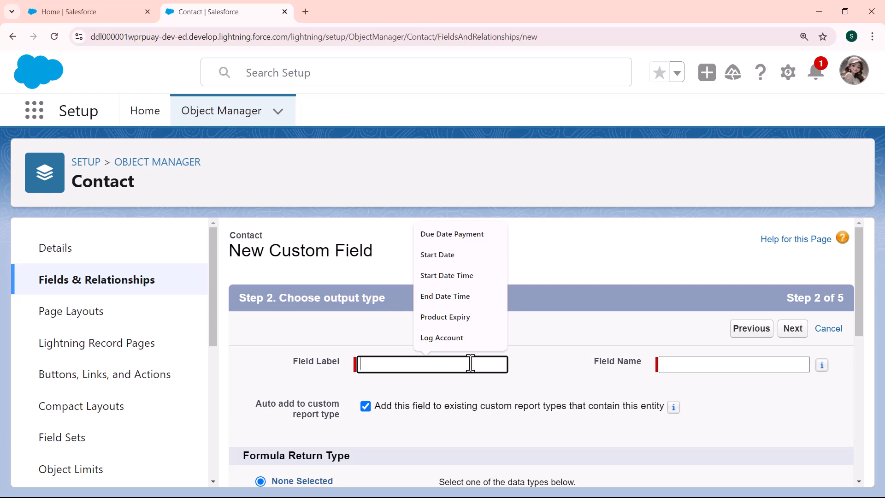
text(Co)
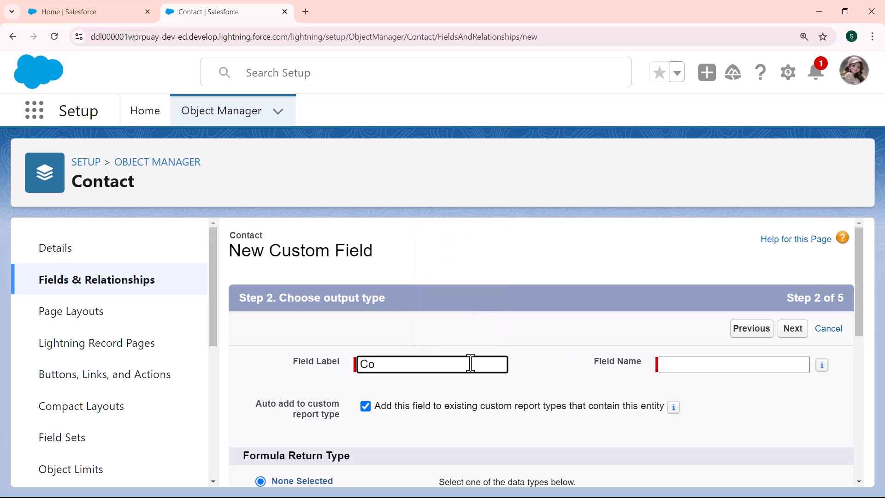
text(ntact Date And)
key(BackSpace)
key(BackSpace)
key(BackSpace)
key(BackSpace)
text(and Time)
click(714, 363)
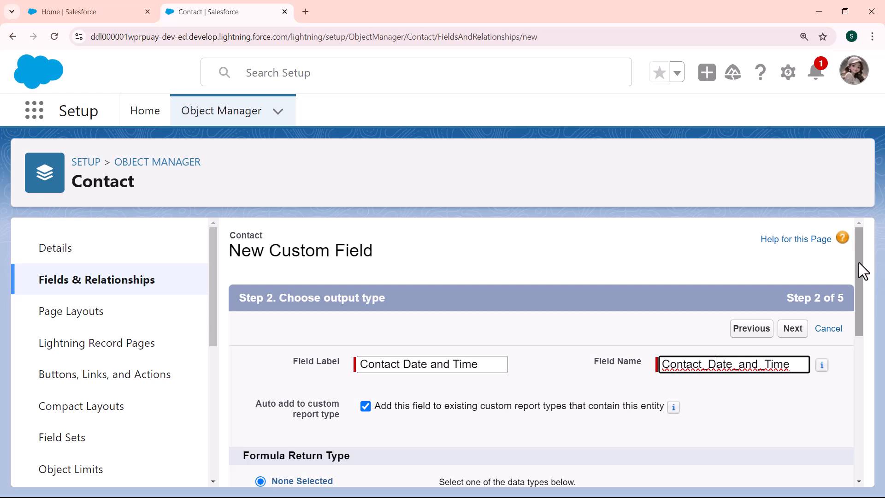
- Choose Date/Time as the formula return type and continue to the formula editor
drag(858, 262, 872, 376)
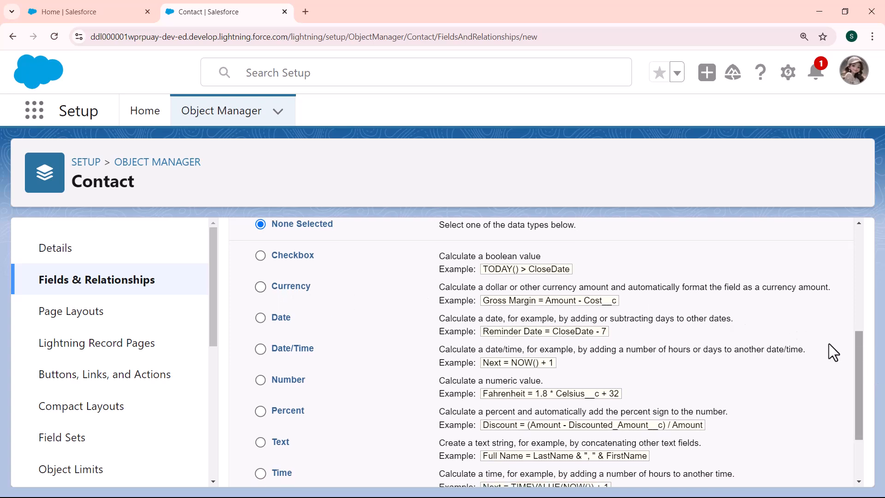
click(259, 348)
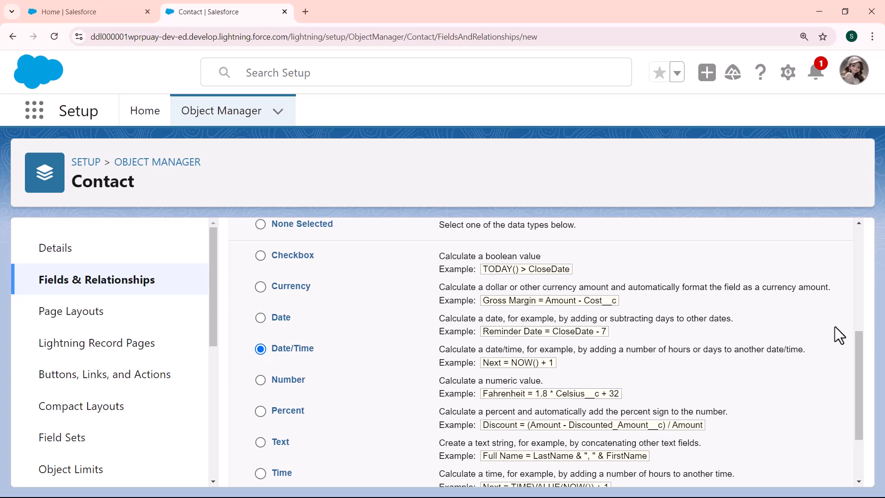
drag(857, 351, 858, 400)
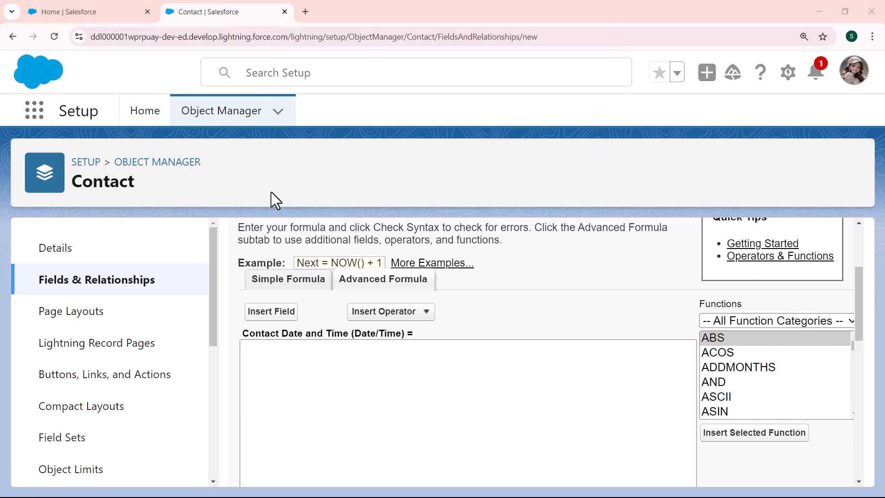
- Insert the DATETIMEVALUE function into the formula and select its expression placeholder
click(273, 358)
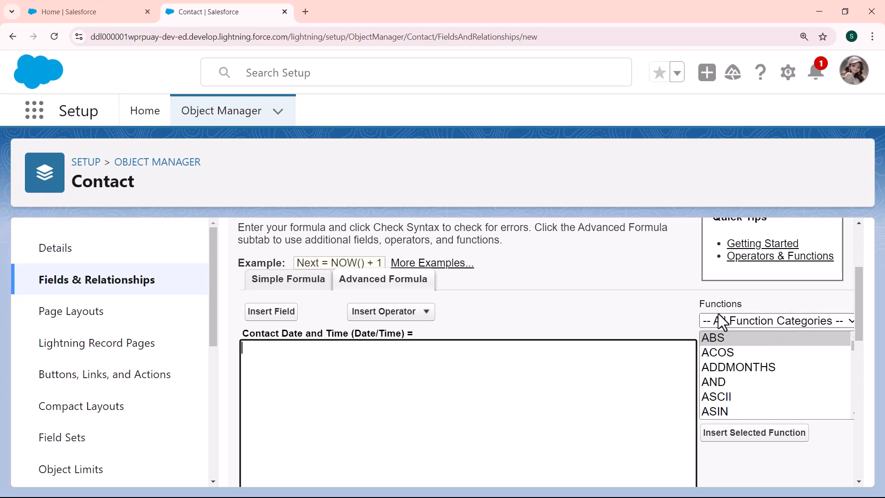
click(852, 348)
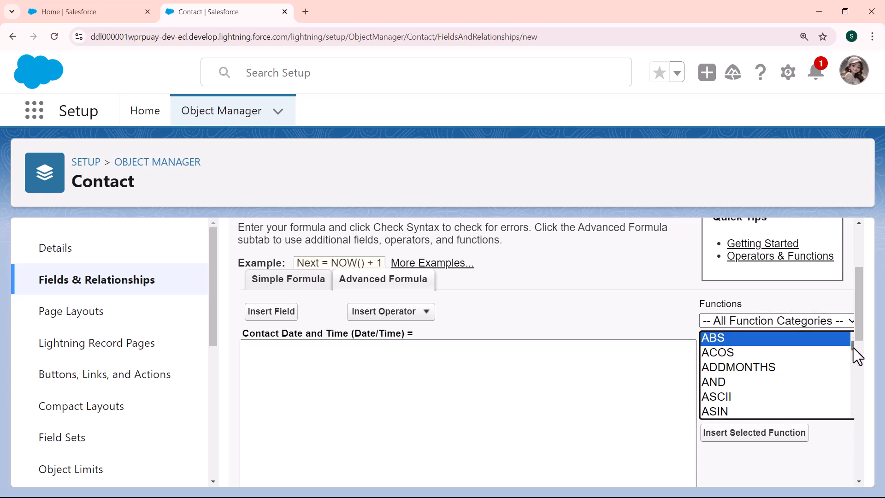
drag(853, 348, 853, 361)
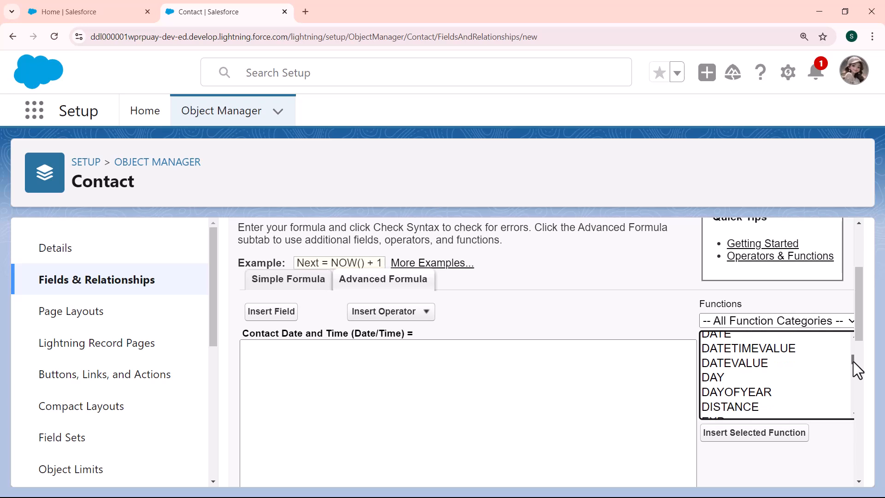
click(776, 350)
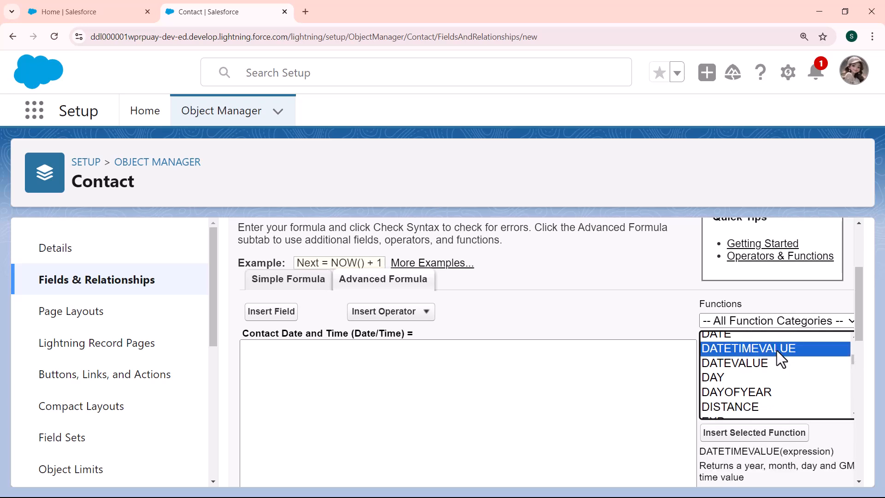
click(759, 441)
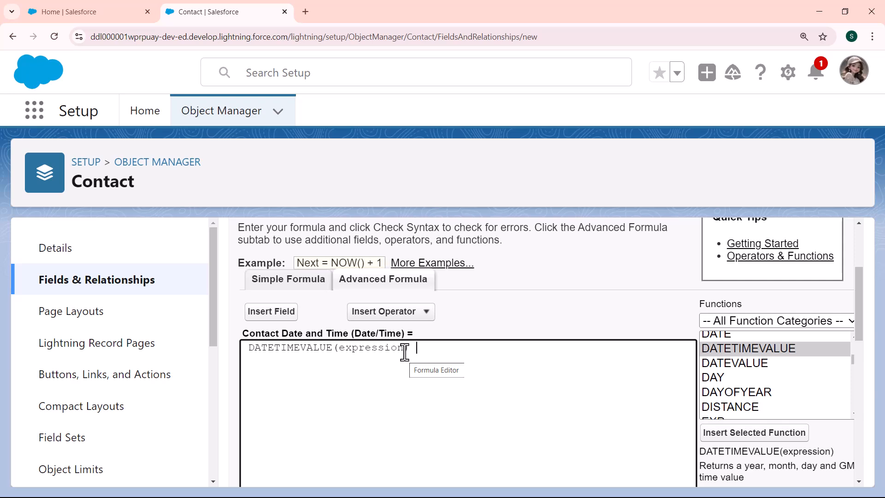
drag(404, 349, 342, 349)
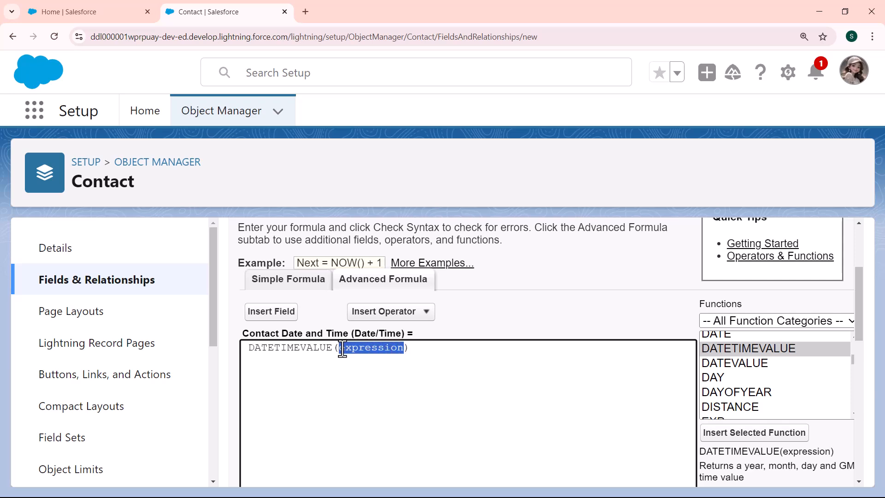
- Replace the expression placeholder with the Created Date field from Contact
click(265, 313)
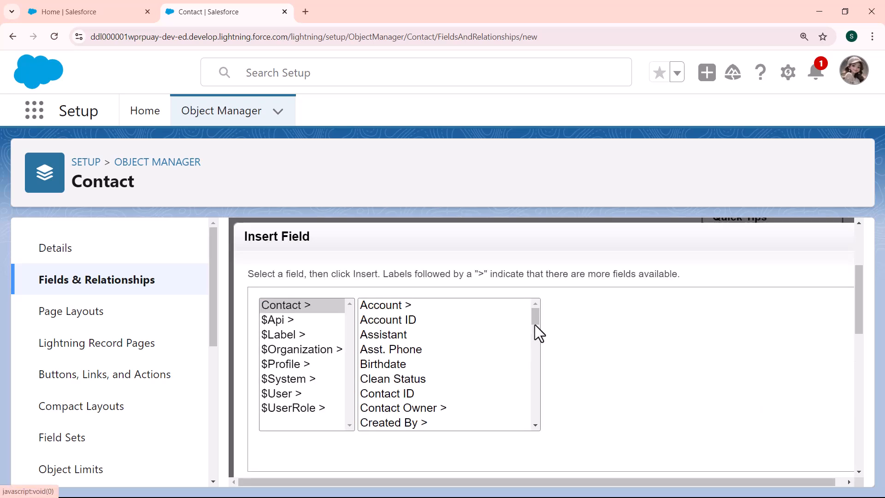
mouse_move(535, 320)
mouse_down()
mouse_move(530, 422)
mouse_move(535, 336)
mouse_up()
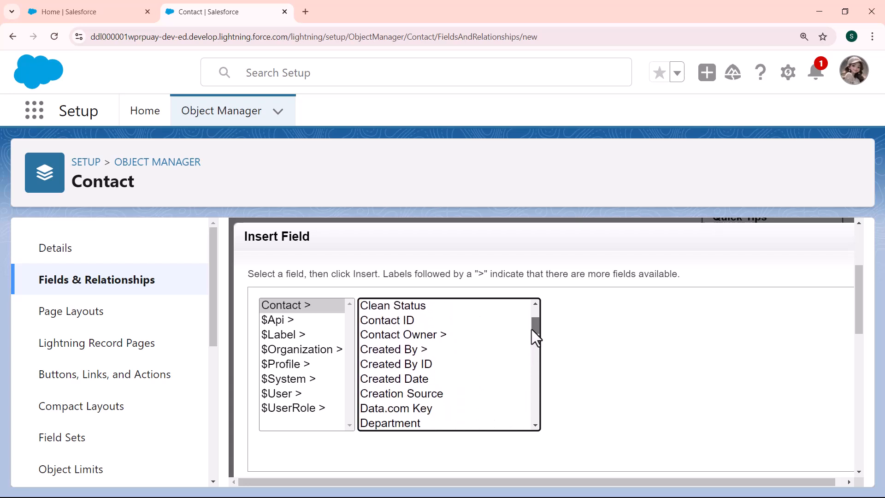
click(389, 379)
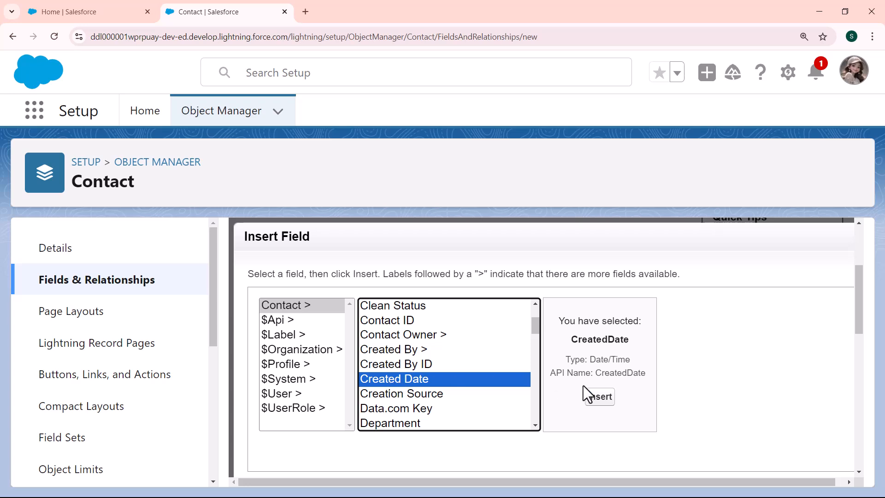
click(597, 404)
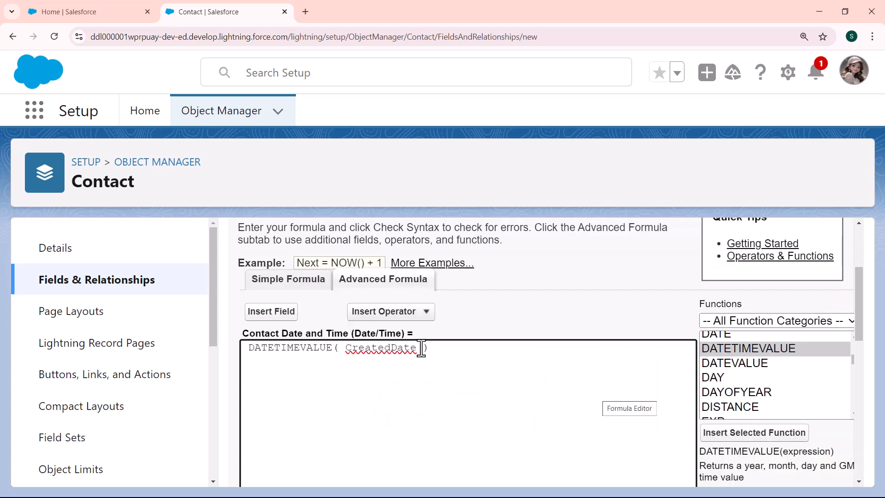
drag(418, 351, 342, 353)
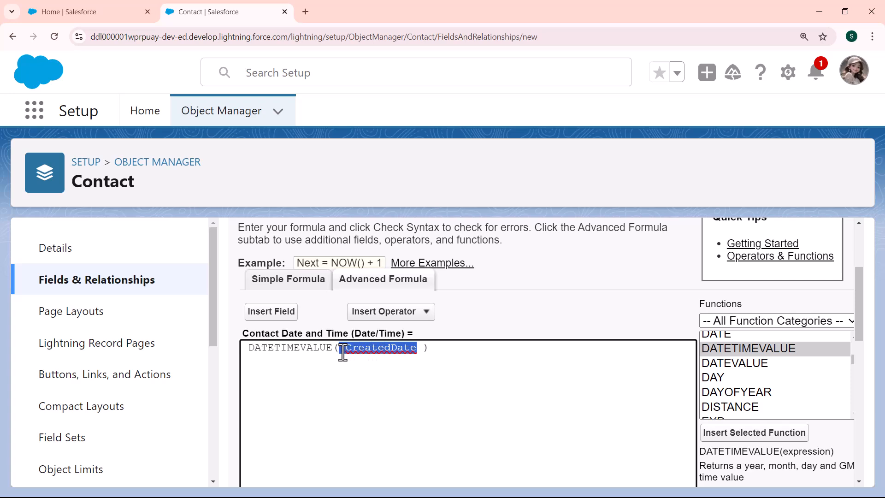
- Check the syntax of the DATETIMEVALUE( CreatedDate ) formula
drag(856, 290, 859, 365)
click(275, 424)
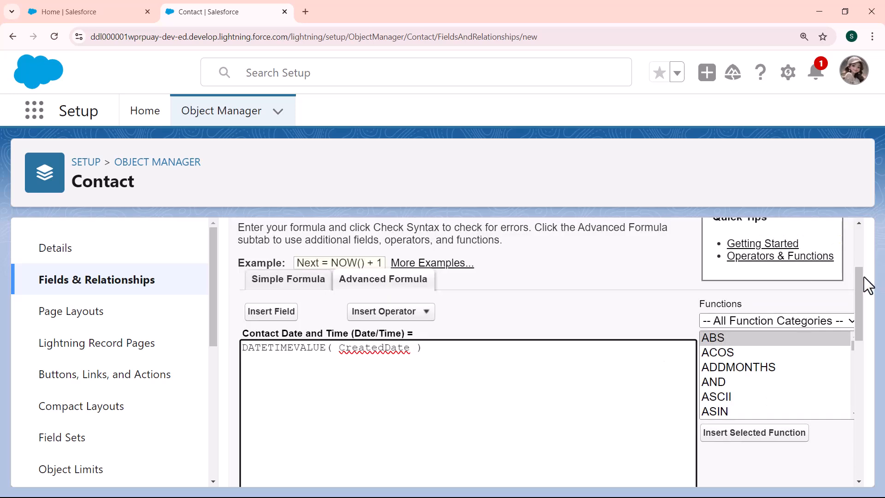
drag(858, 278, 858, 358)
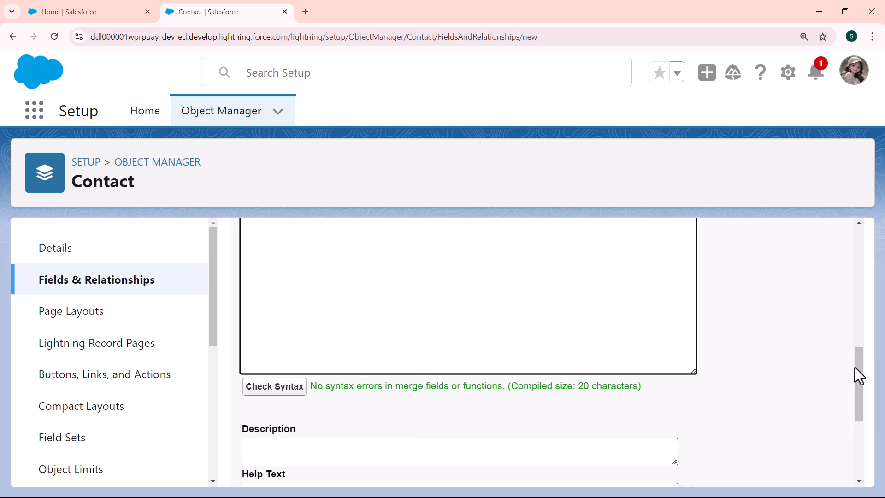
- Keep the default blank field handling and continue to field-level security
drag(858, 367, 858, 397)
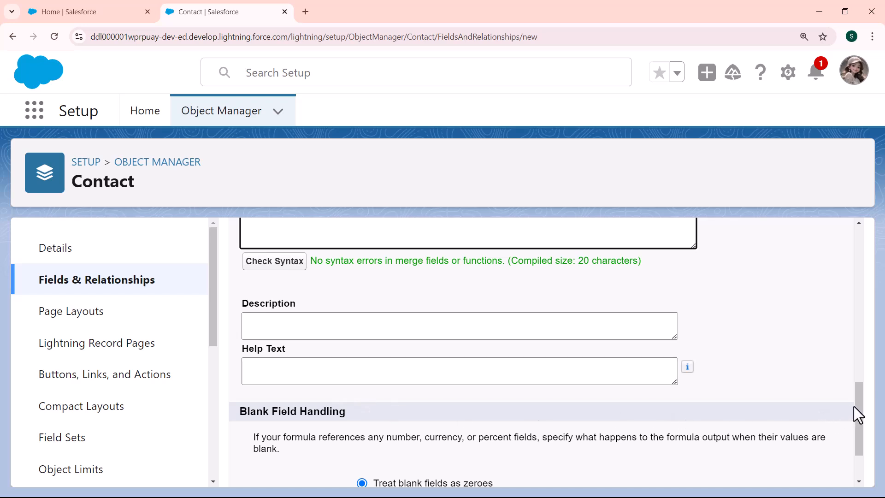
drag(853, 405, 856, 436)
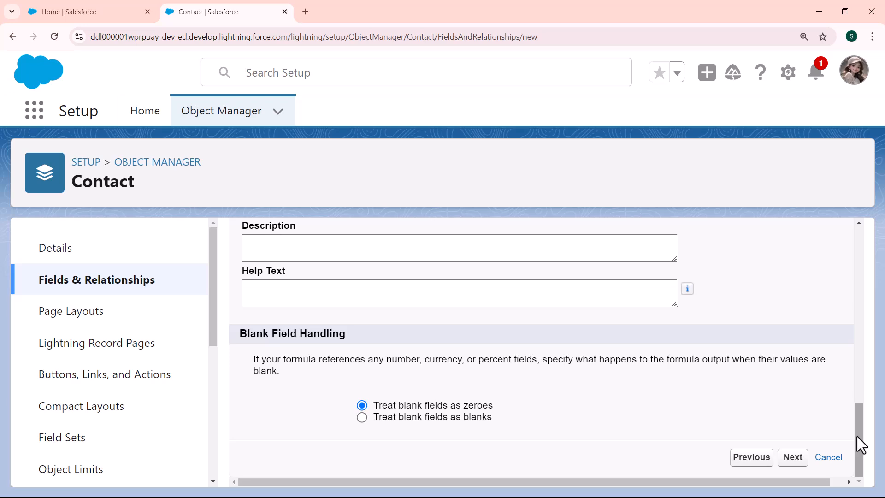
click(786, 466)
click(791, 458)
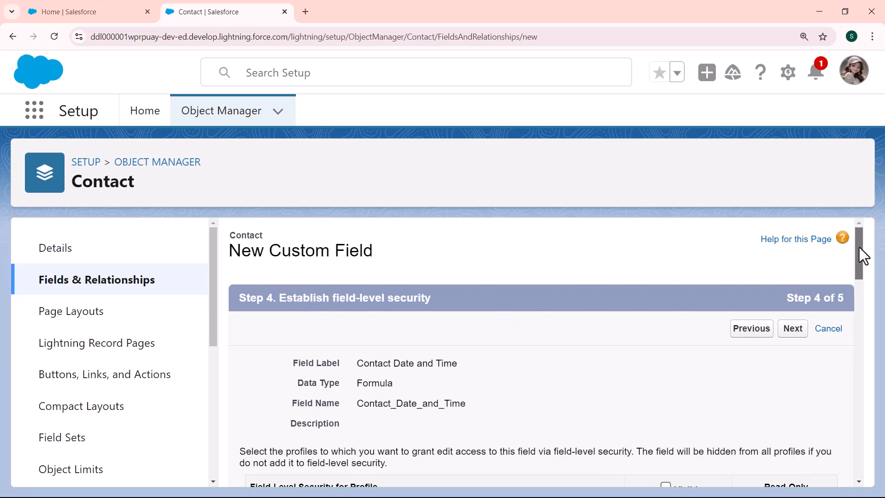
- Make the new field visible to all profiles
drag(860, 253, 861, 285)
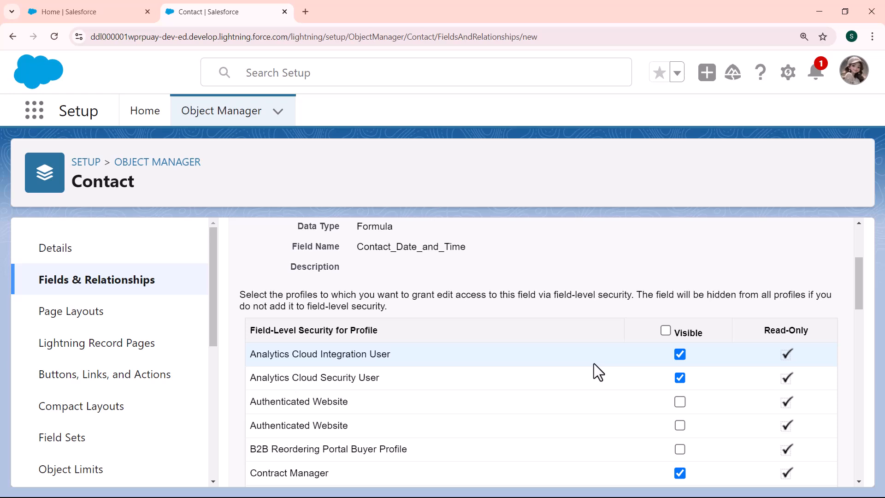
click(665, 330)
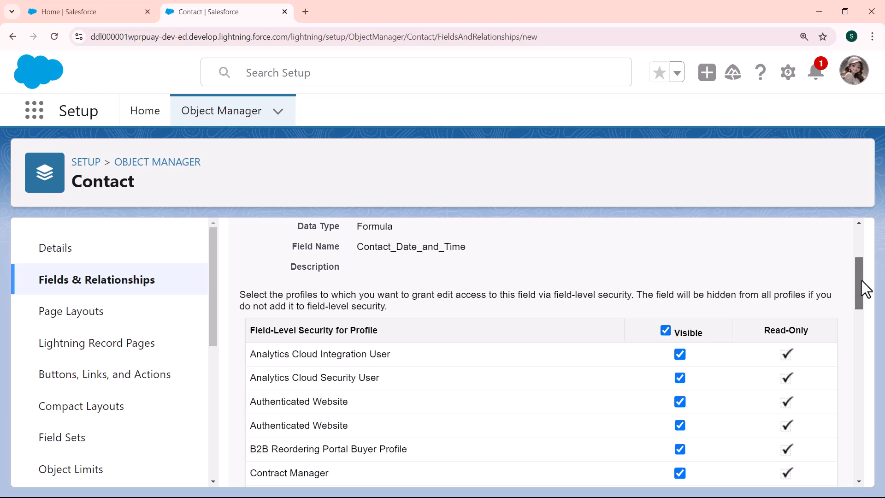
- Continue past field-level security and save the new field with all Contact page layouts selected
drag(861, 280, 858, 254)
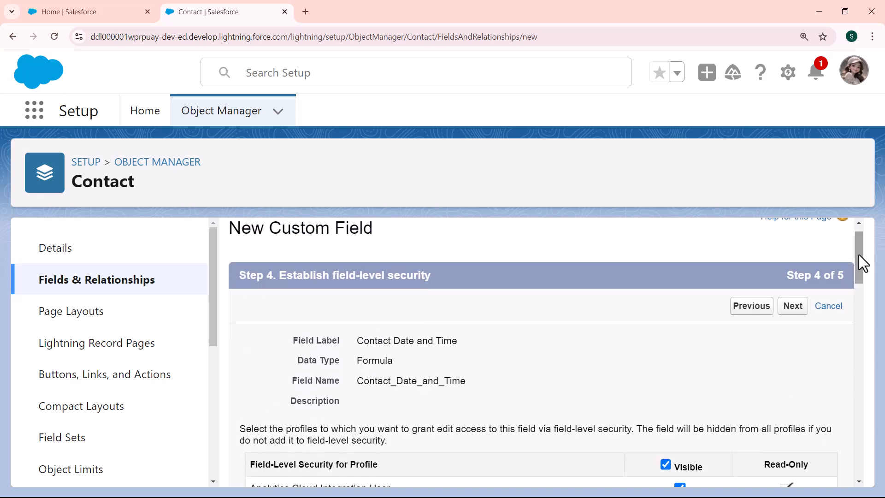
click(791, 307)
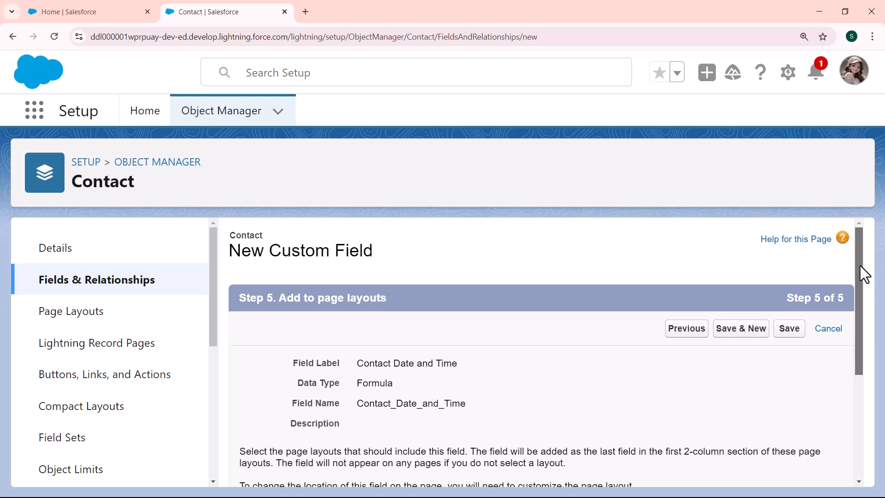
drag(860, 265, 853, 350)
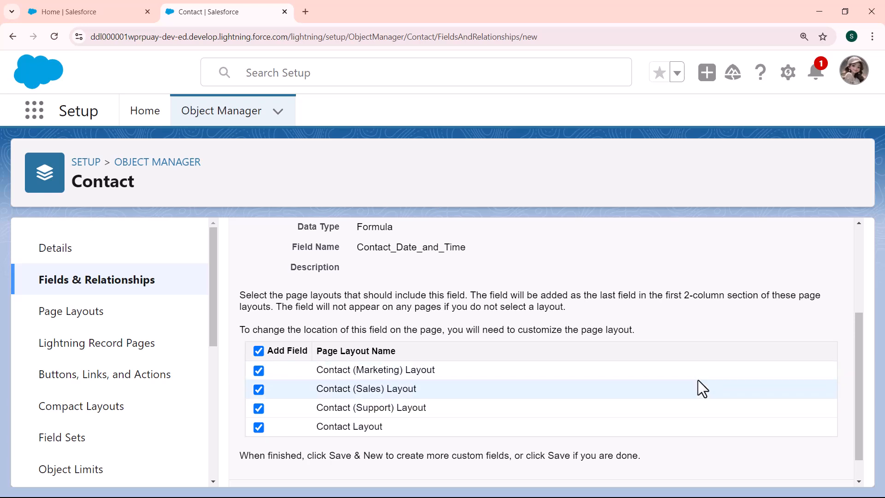
drag(860, 417, 860, 451)
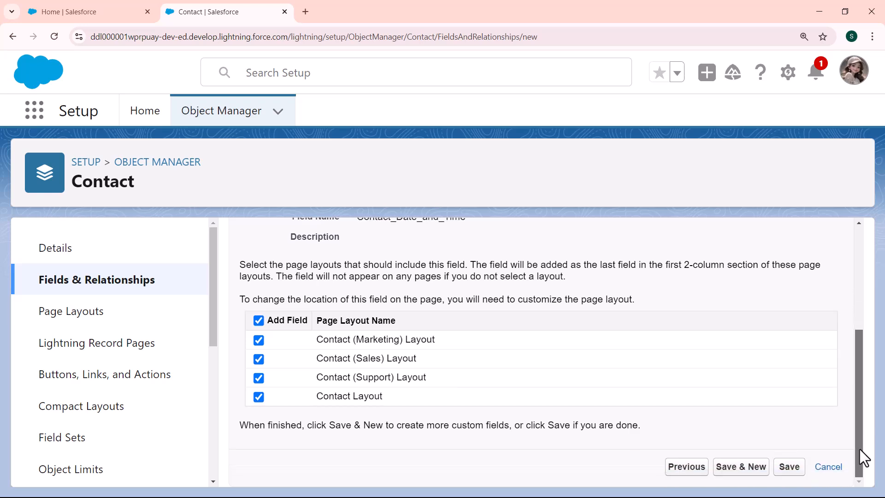
click(789, 468)
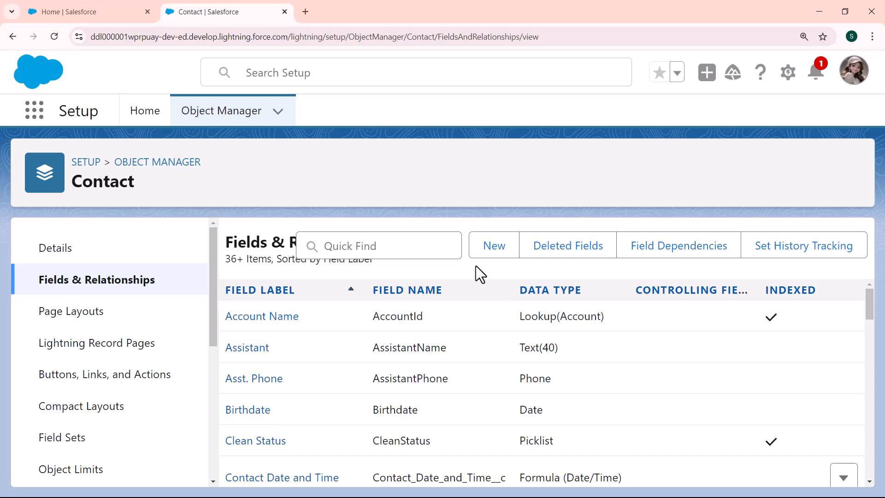
- Open Contacts from the App Launcher and switch to the All Contacts list view
click(37, 115)
text(contact)
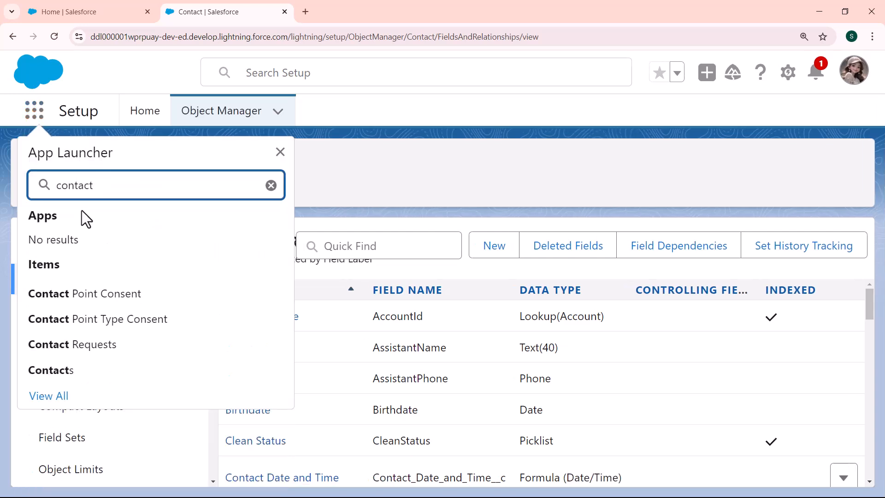
click(50, 370)
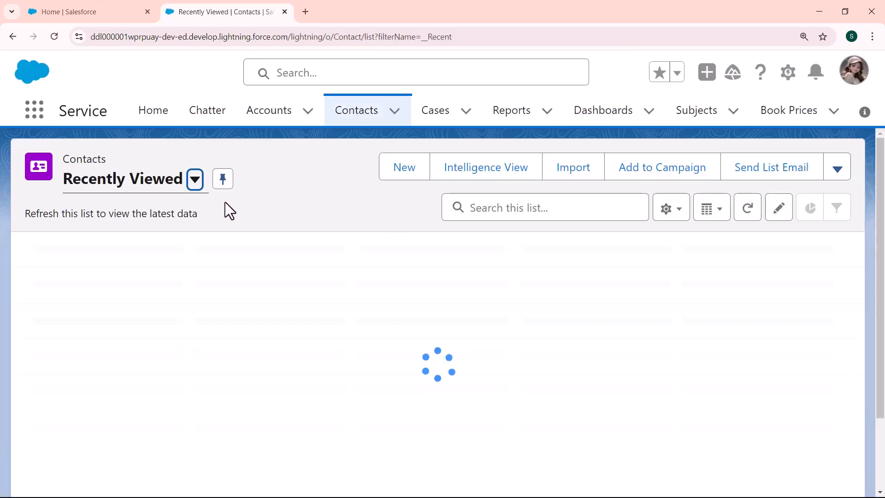
click(195, 183)
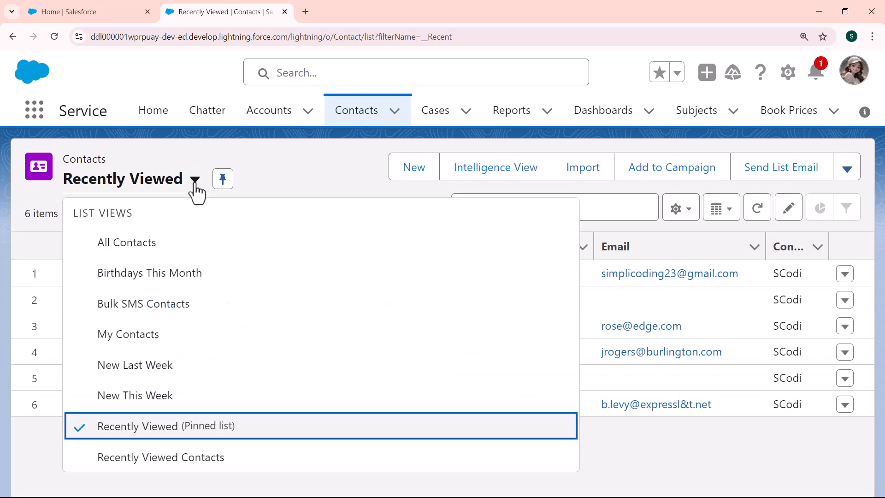
click(145, 251)
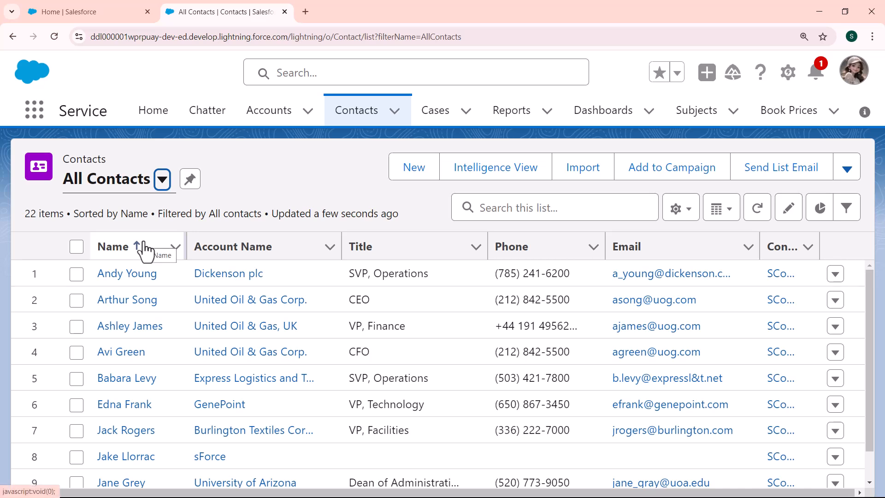
- Open the first contact's record and view its Details down to the Contact Date and Time field
click(133, 274)
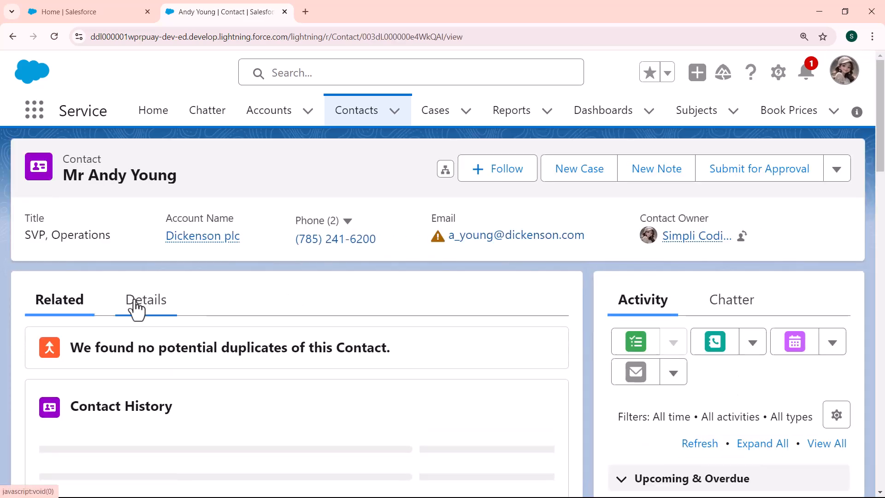
click(136, 305)
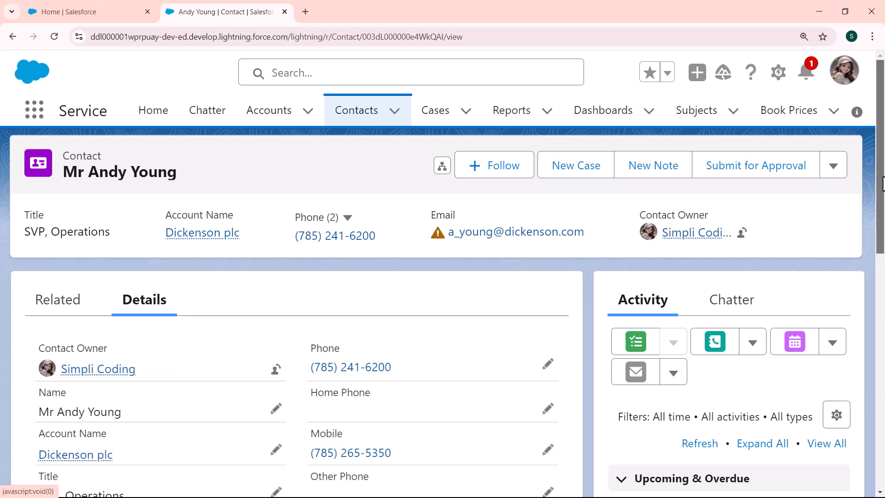
scroll(883, 275, down, 4)
scroll(883, 275, down, 2)
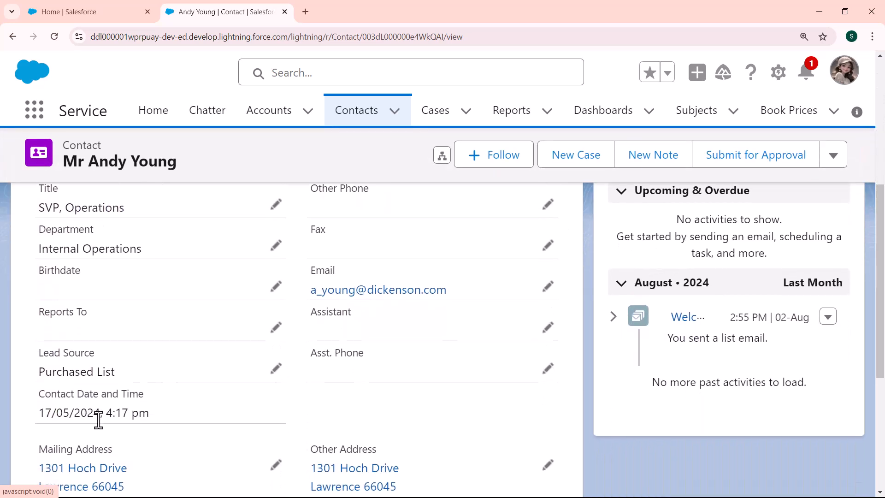
drag(883, 288, 883, 399)
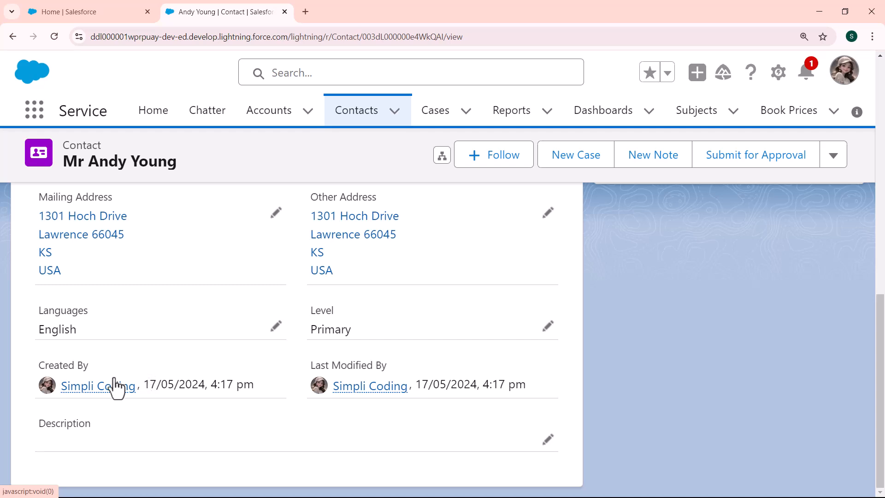
- Compare the Contact Date and Time value with the Created By date and time on the record
drag(145, 385, 278, 384)
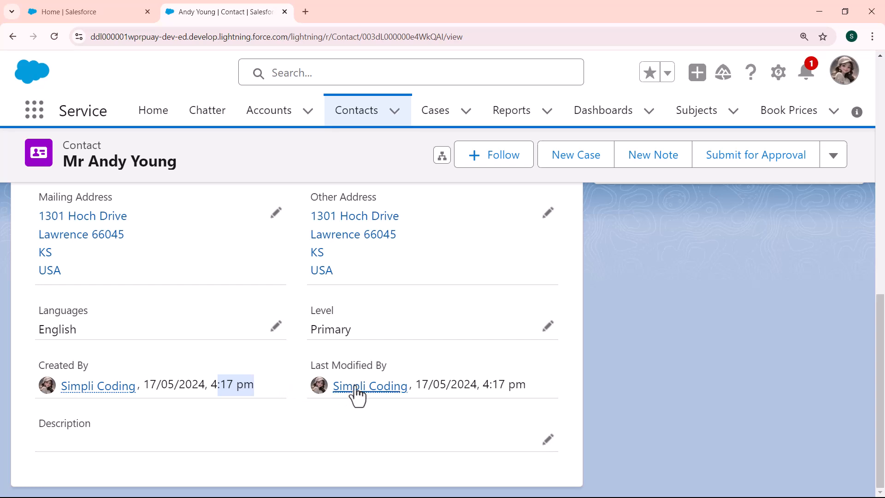
mouse_move(407, 398)
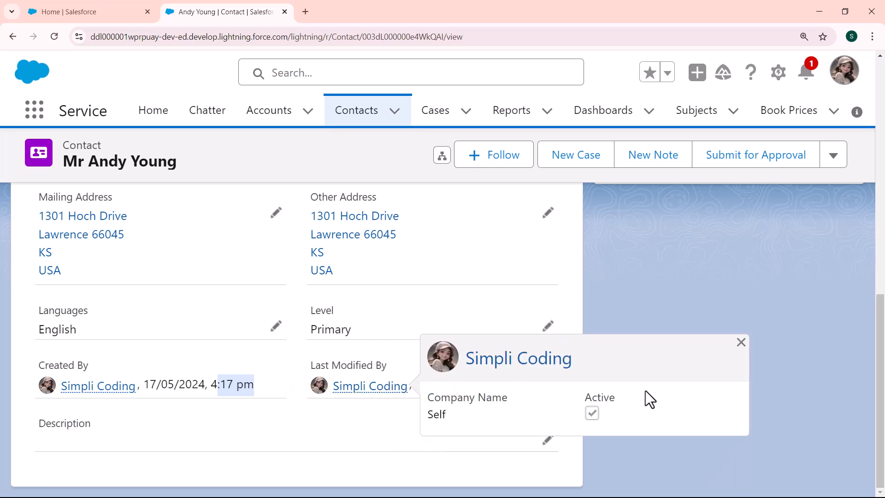
drag(882, 361, 881, 333)
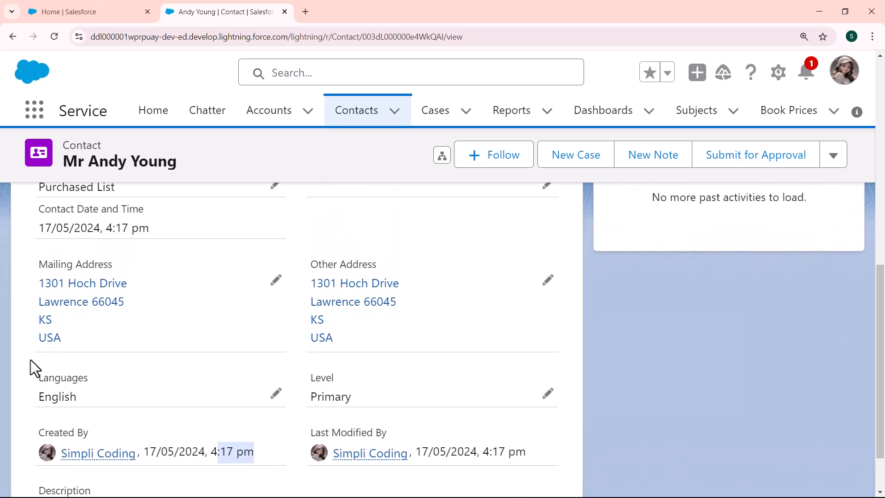
drag(40, 227, 162, 226)
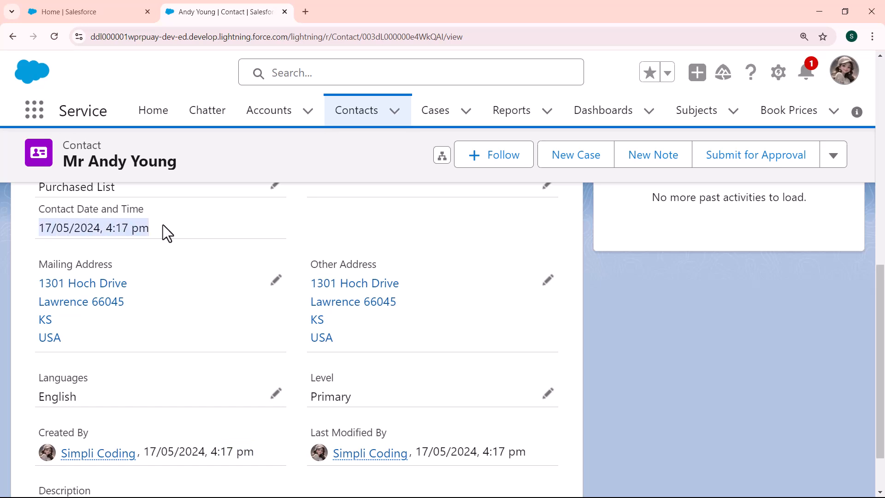
mouse_move(122, 458)
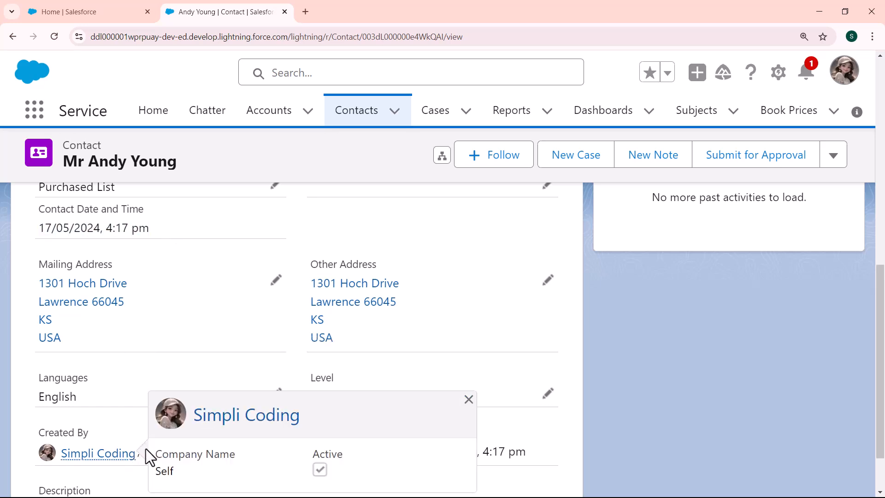
drag(144, 451, 211, 452)
drag(41, 228, 100, 228)
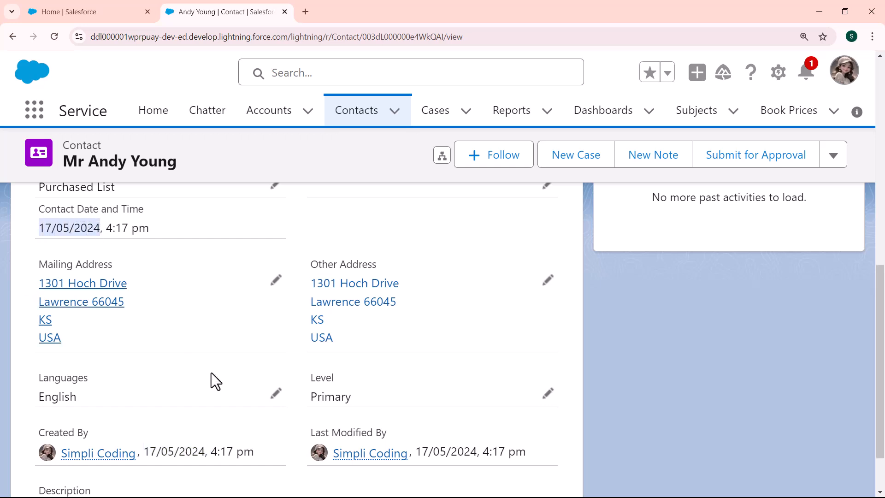
drag(210, 451, 252, 453)
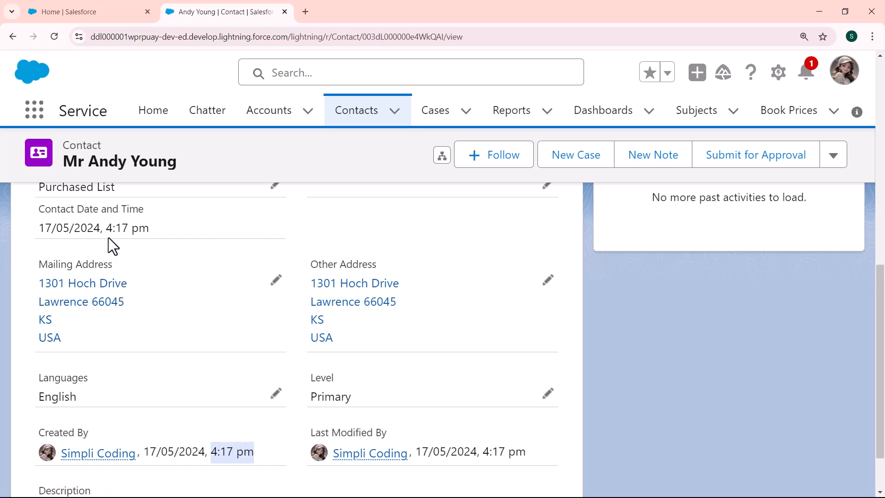
drag(106, 227, 149, 228)
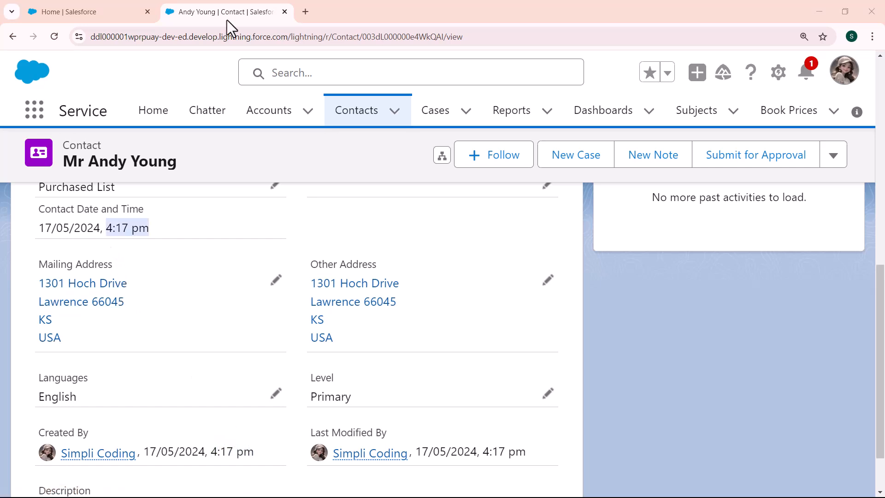